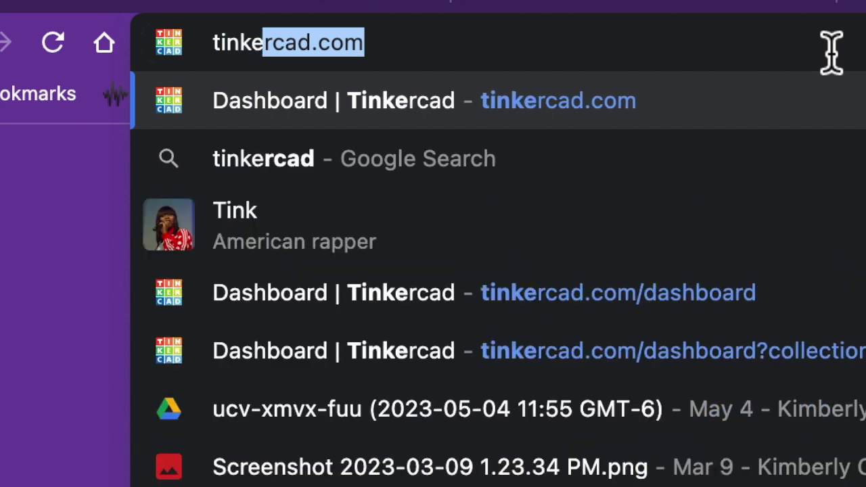
Go to the Tinkercad Designs page and bring up the New design choices
key("Return")
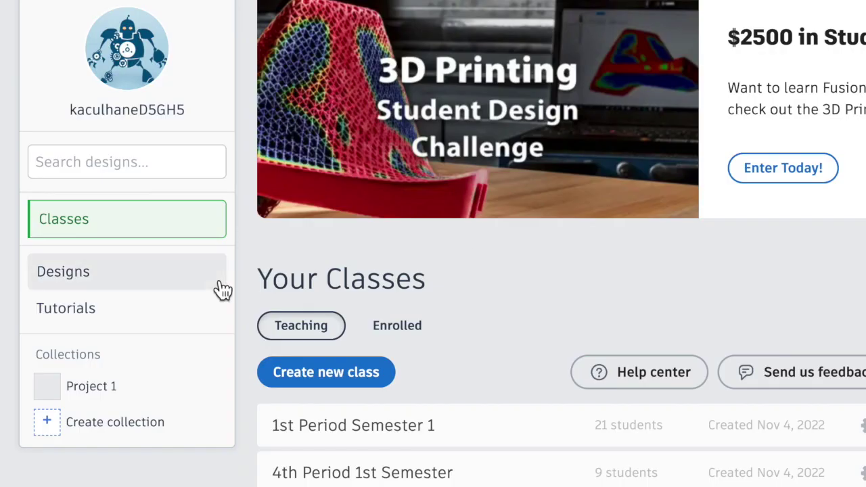
left_click(95, 286)
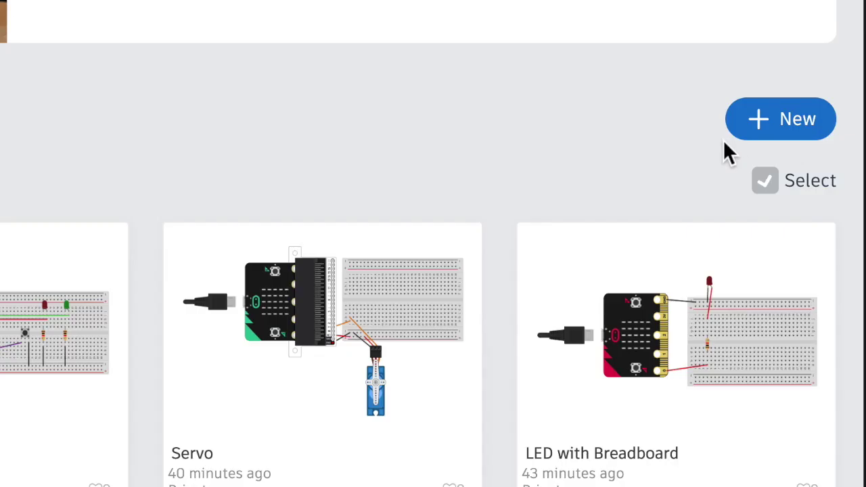
left_click(768, 133)
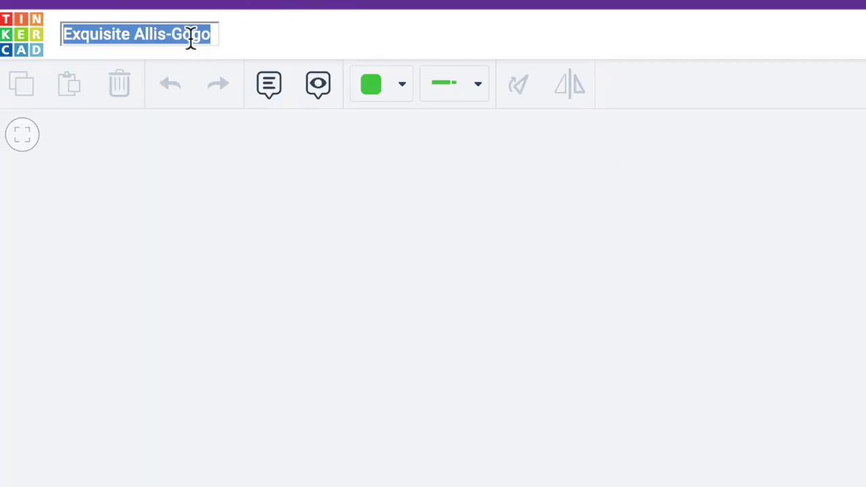
Retitle the circuit 'Breadboard, a Breadboard Adapter, 1 LED, ...', fixing the Adapter typo
type("Breadboard")
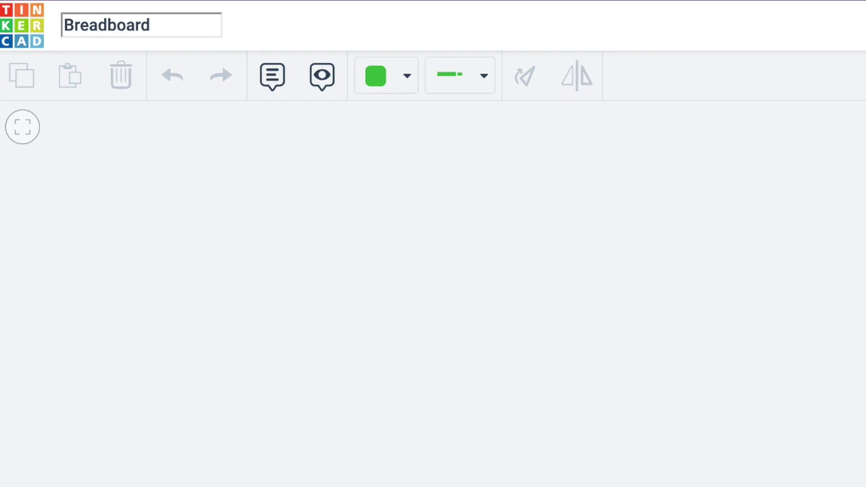
type(", a")
type(" Breadboard Adaper")
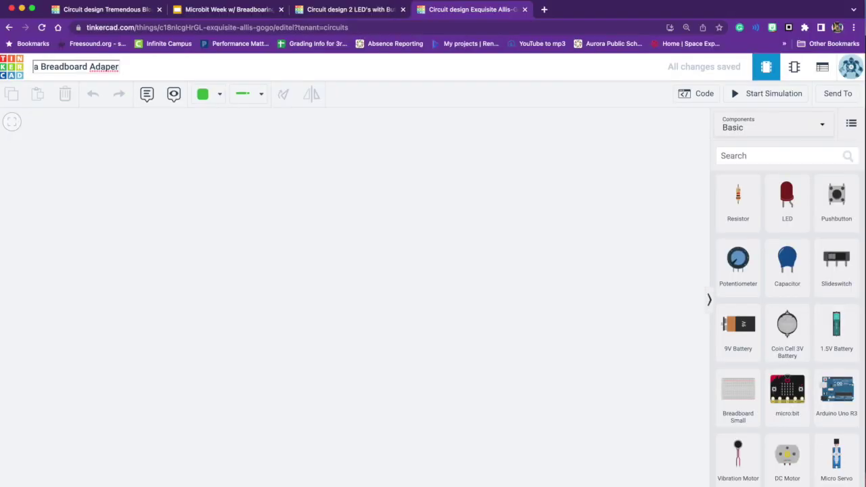
key("BackSpace")
key("BackSpace")
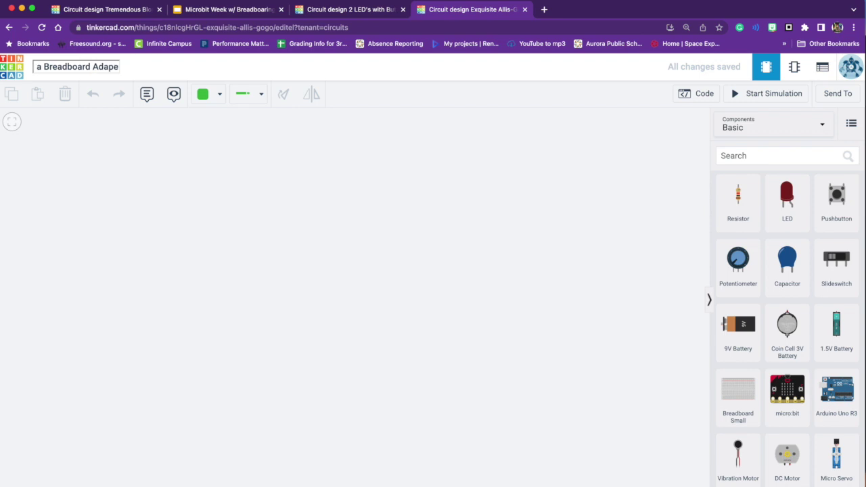
type("ter, 1")
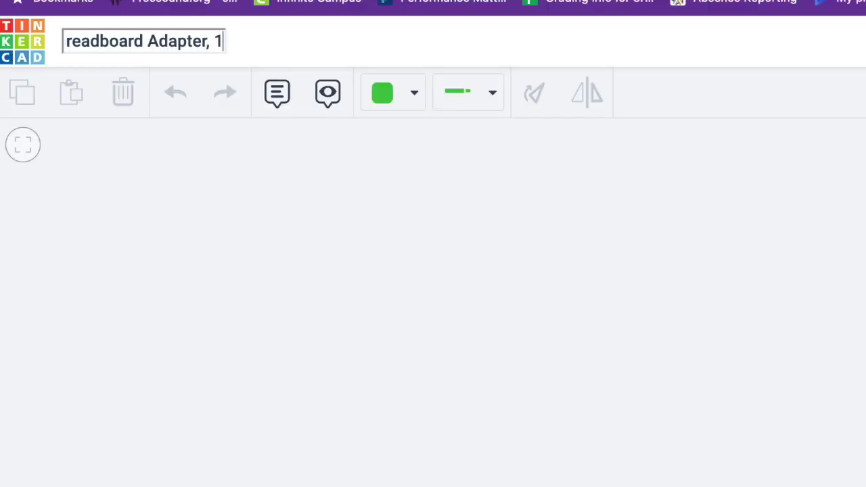
type(" LED")
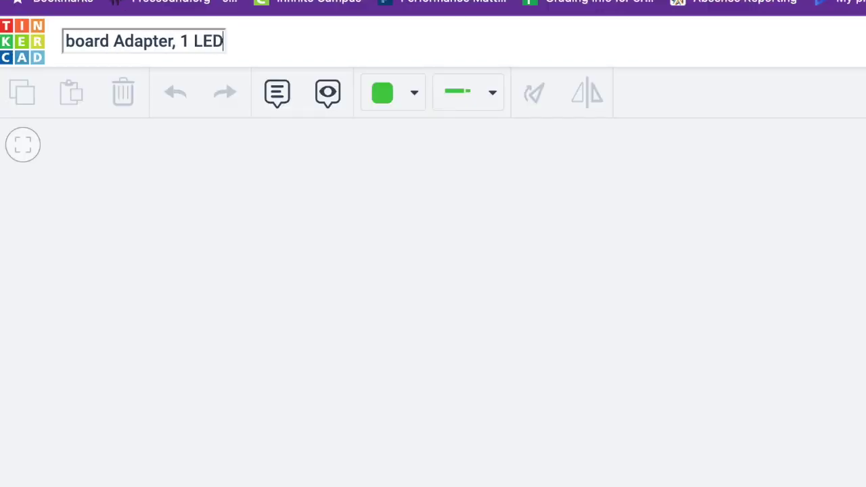
type(", Rei")
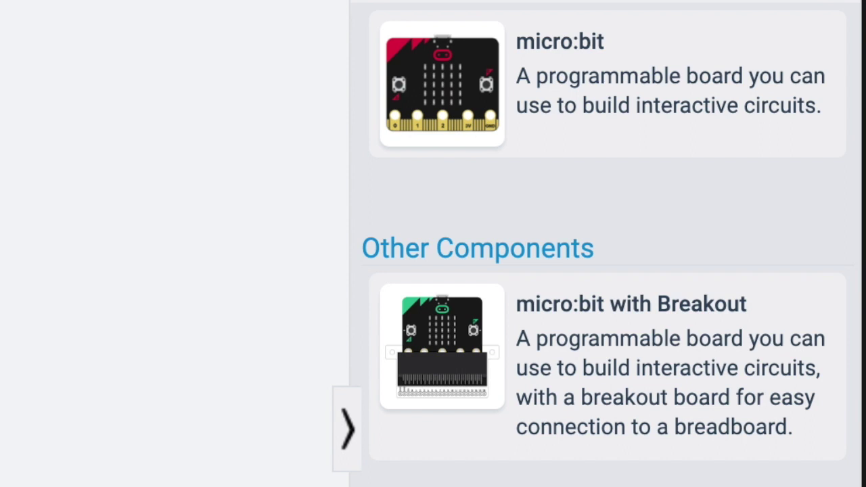
Search the components for 'led' and then 'resistor' to check those parts
type("led")
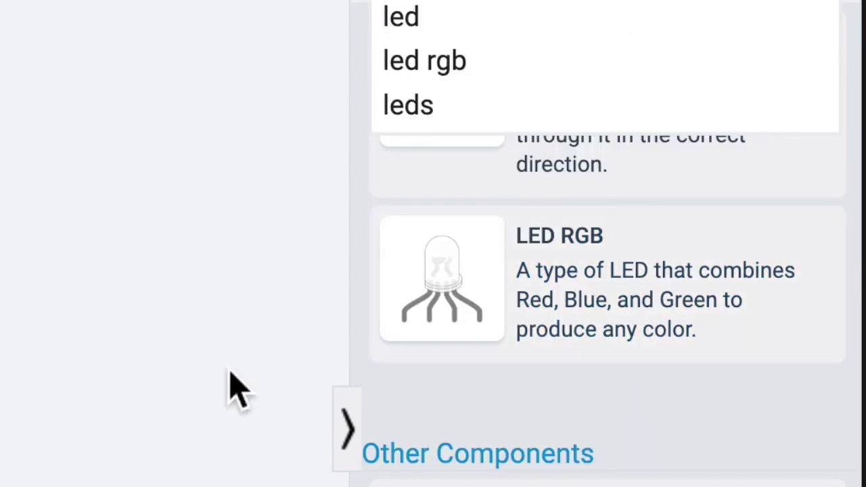
left_click(230, 391)
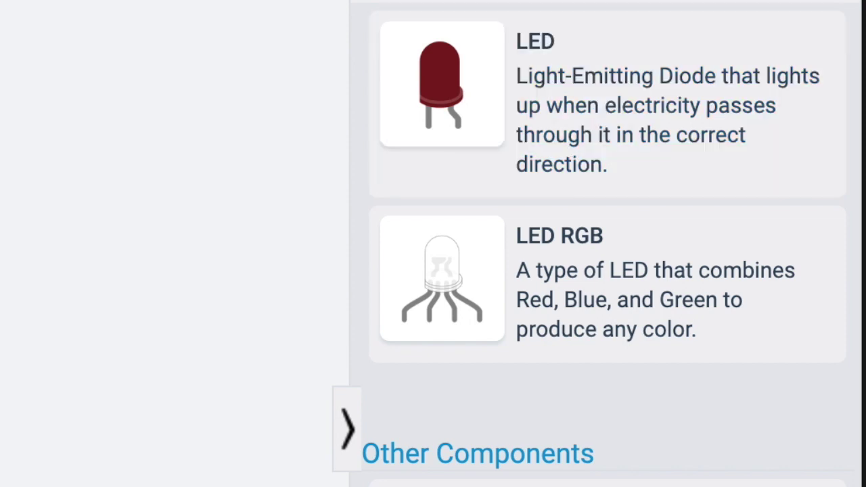
type("resistor")
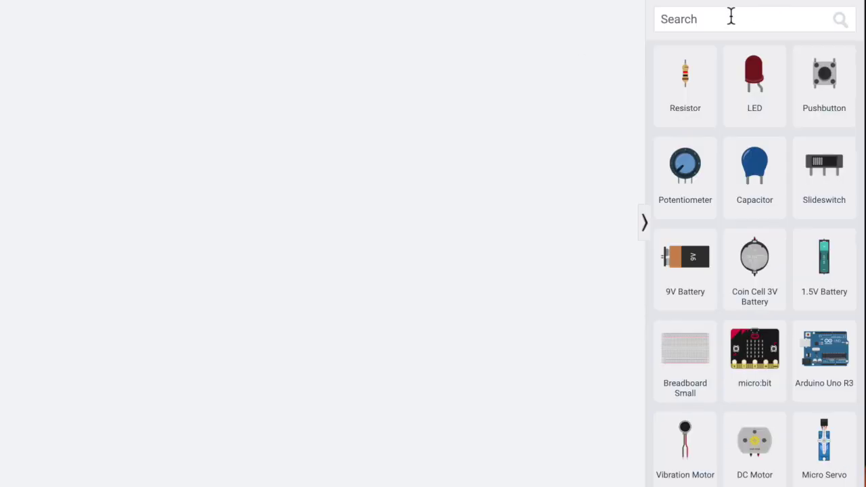
Search 'microbit' and place a micro:bit with Breakout on the canvas
left_click(729, 19)
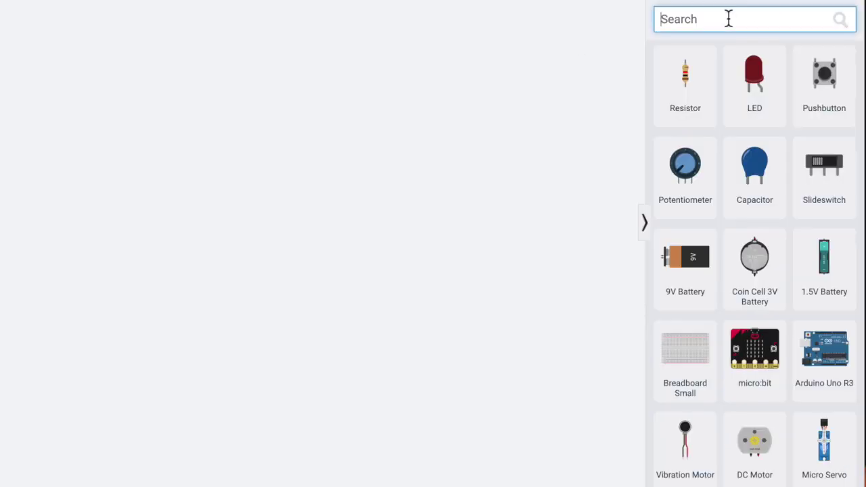
type("micr")
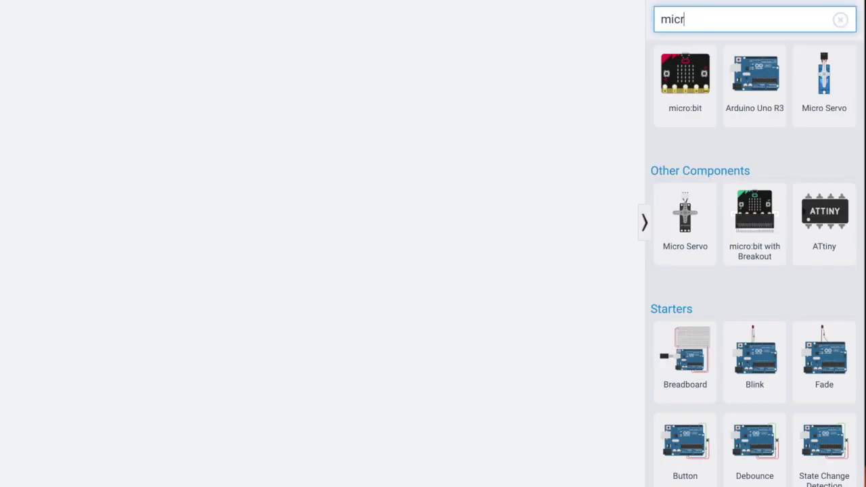
type("obit")
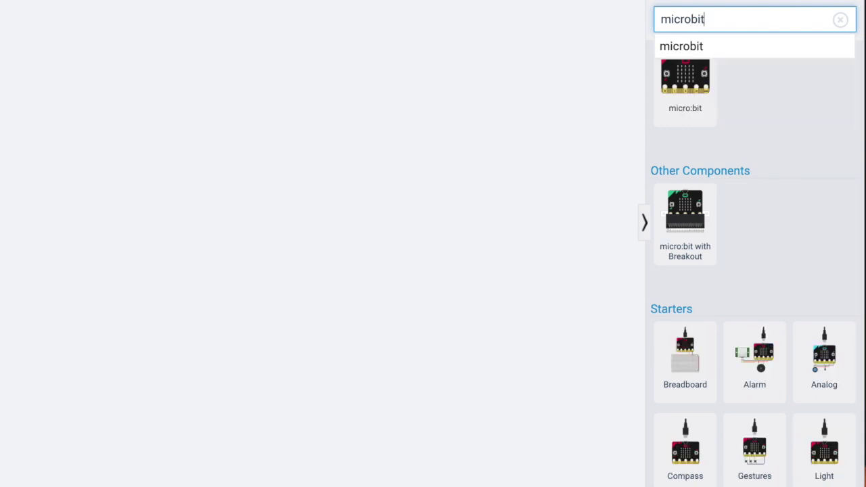
left_click_drag(686, 223, 207, 222)
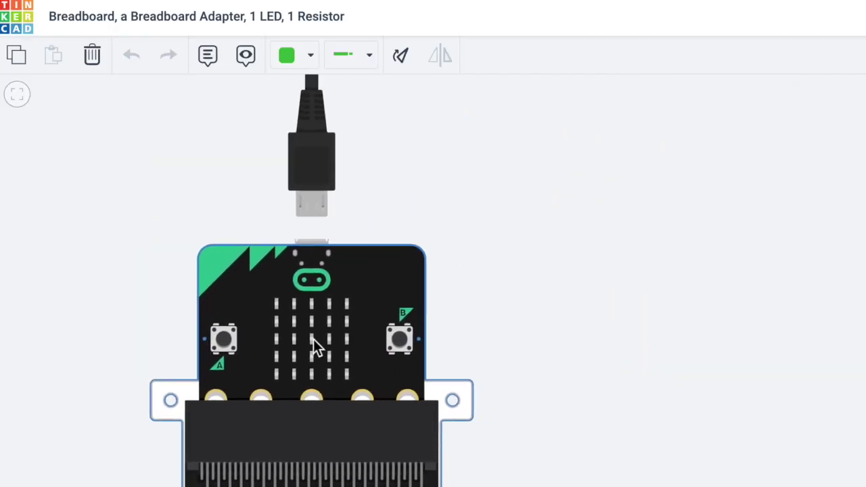
Rotate the micro:bit eight steps so its pins face right, and move it up-left
left_click(404, 60)
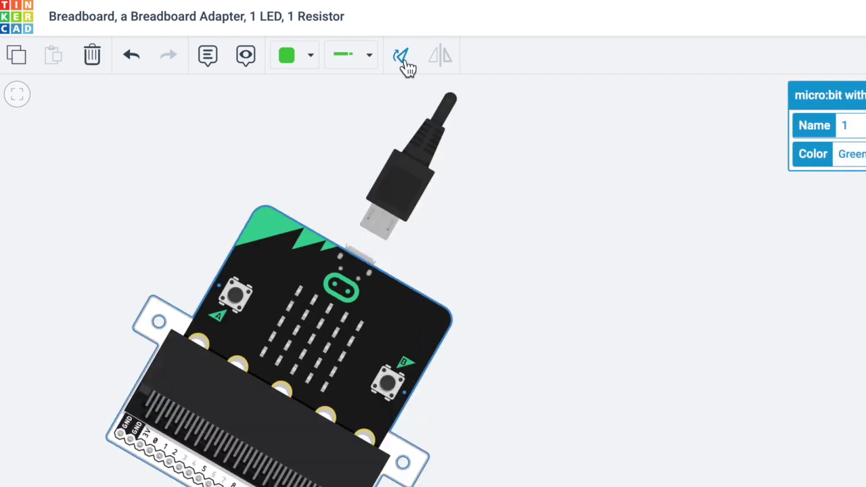
left_click(404, 61)
left_click(404, 61)
left_click(404, 61)
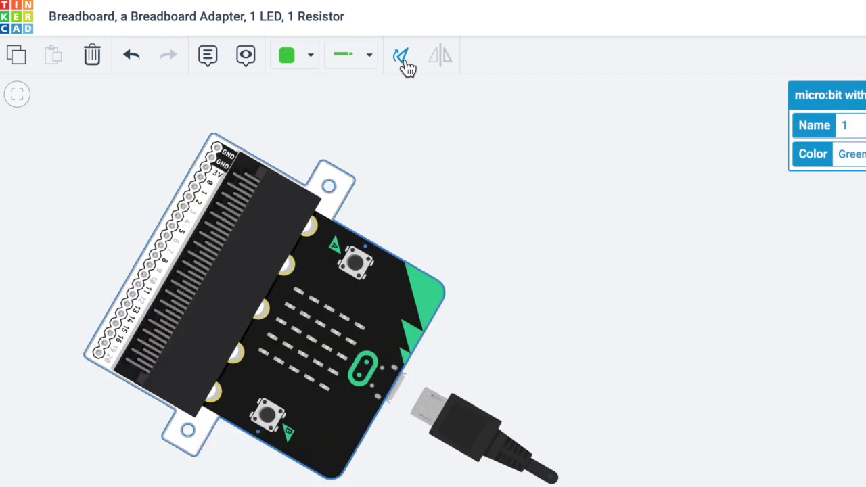
left_click(404, 61)
left_click(404, 61)
left_click(404, 60)
left_click(404, 61)
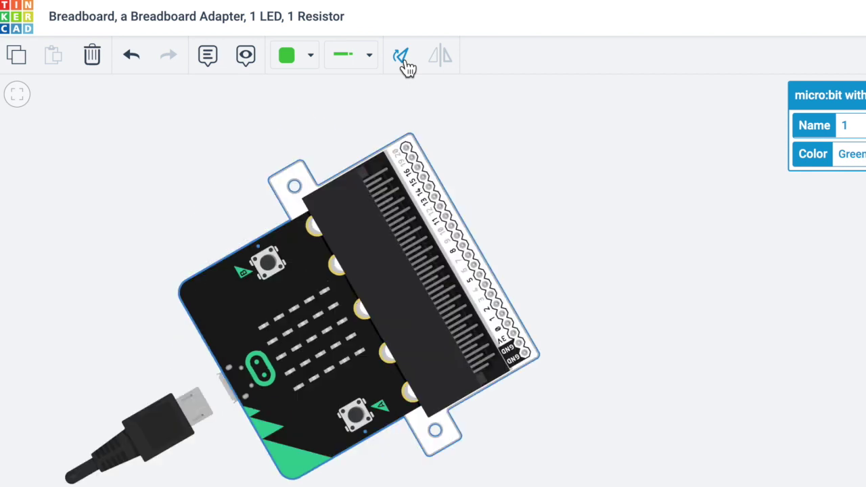
left_click(404, 61)
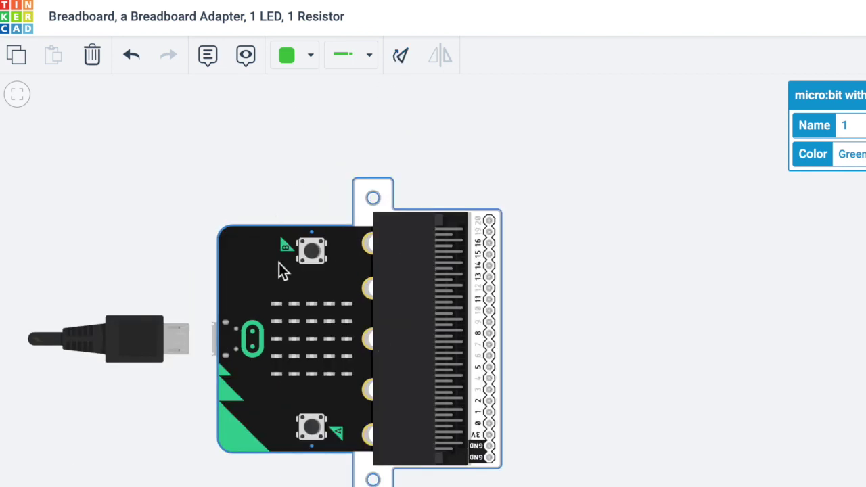
left_click_drag(281, 264, 189, 230)
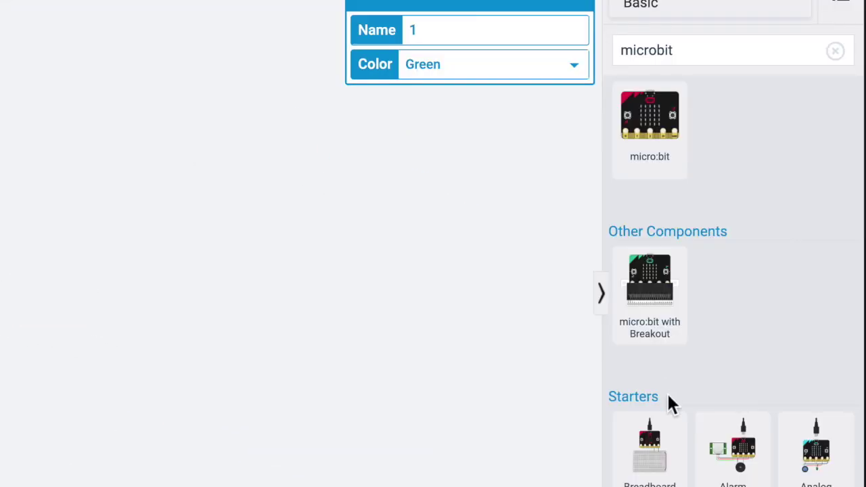
Add a small breadboard and position it beside the micro:bit breakout
triple_click(686, 50)
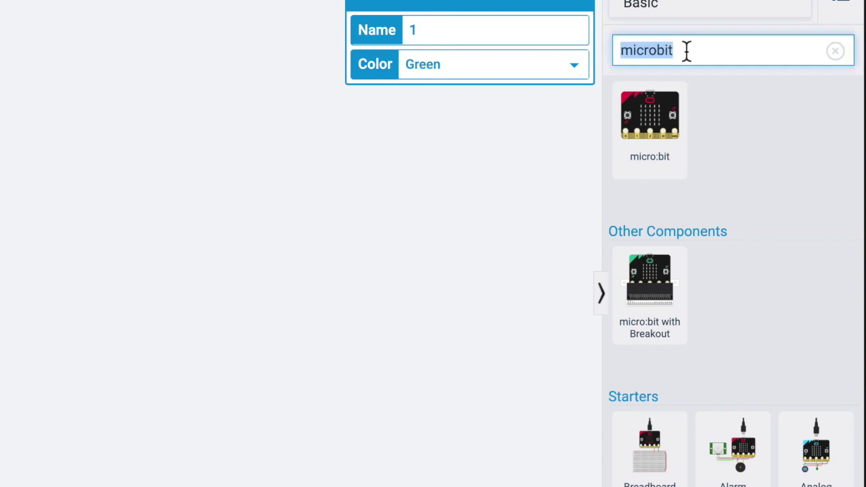
type("breadb")
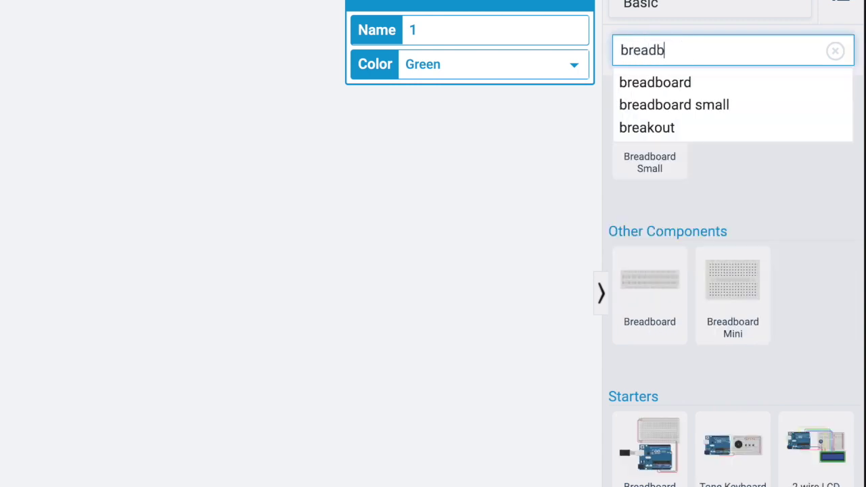
type("oard")
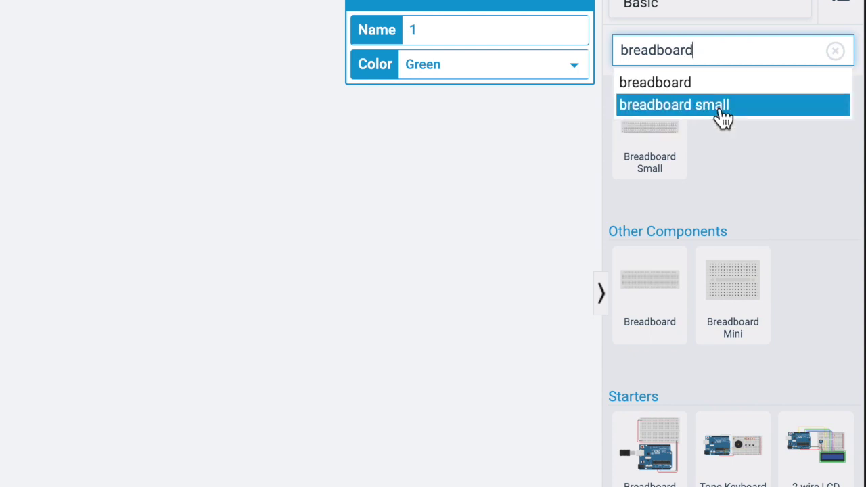
left_click(724, 118)
left_click_drag(663, 125, 443, 219)
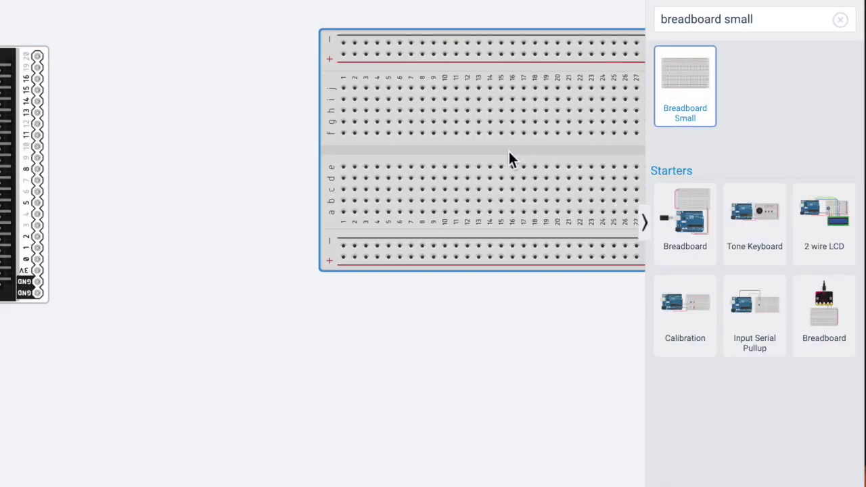
left_click_drag(509, 154, 252, 183)
Place an LED and a resistor on the canvas above the breadboard
triple_click(746, 19)
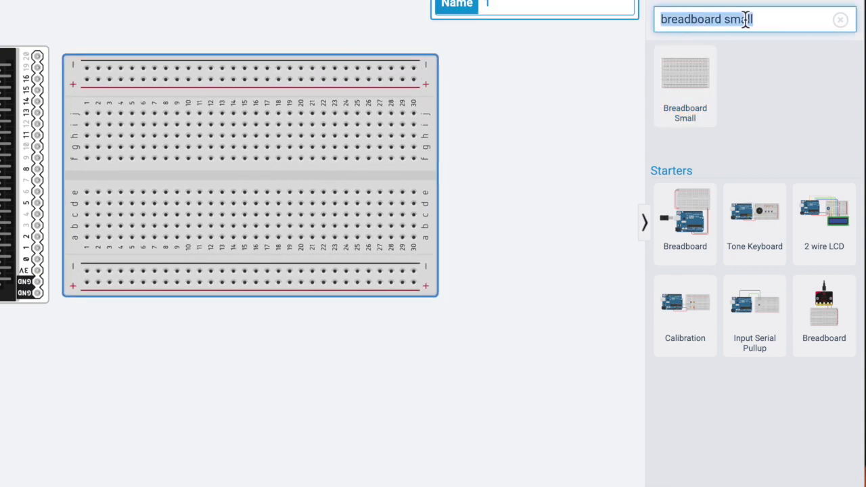
type("LEd")
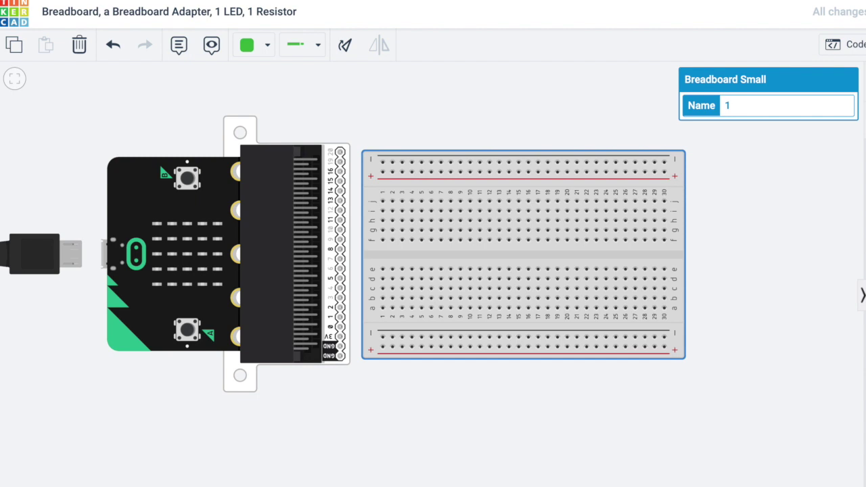
left_click_drag(863, 170, 431, 103)
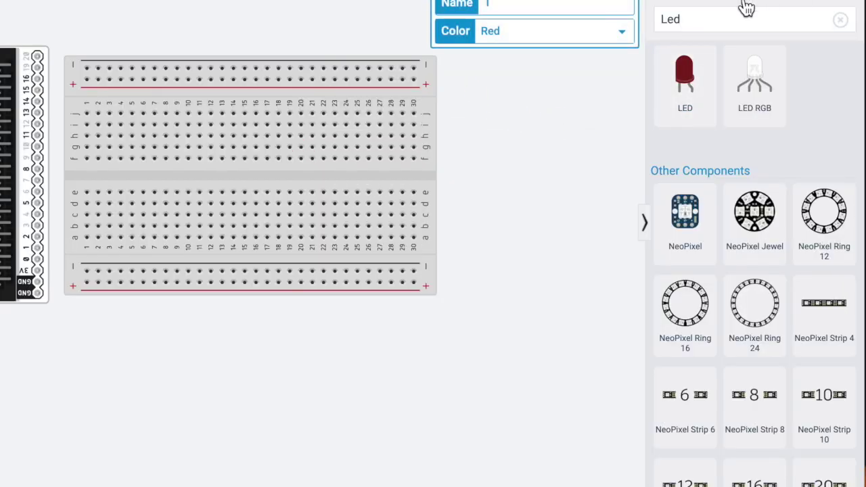
double_click(730, 21)
type("resist")
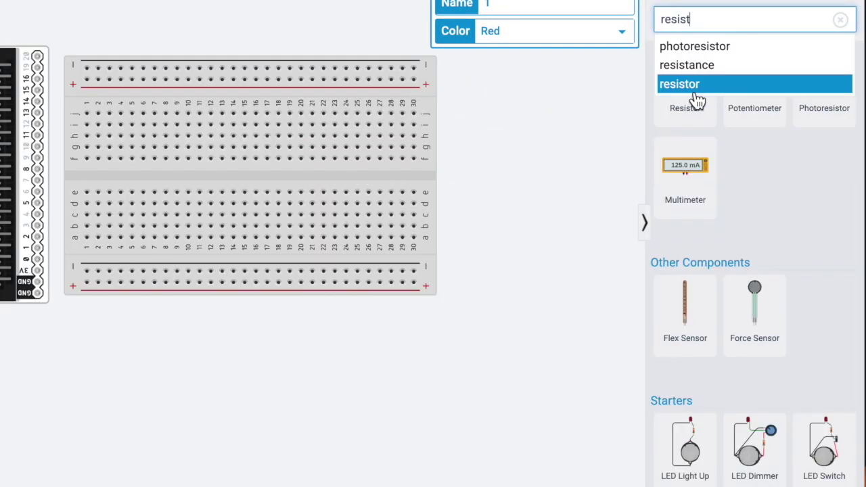
left_click(690, 84)
left_click_drag(700, 101, 497, 70)
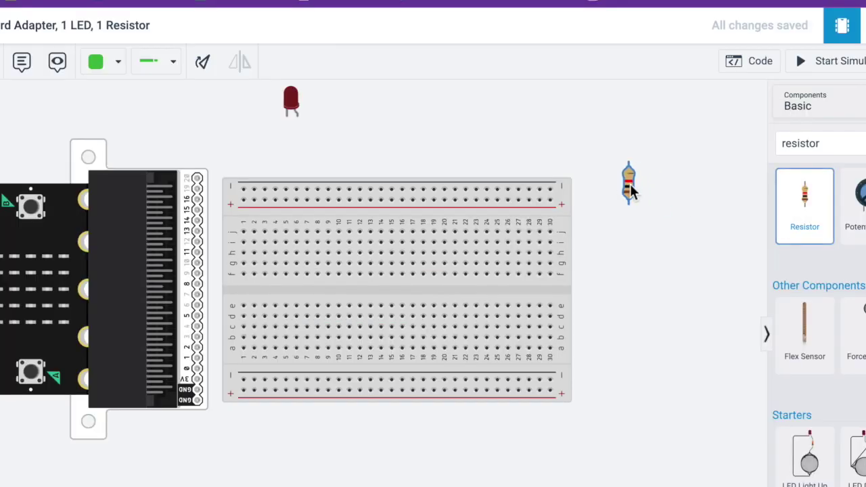
left_click_drag(631, 191, 345, 116)
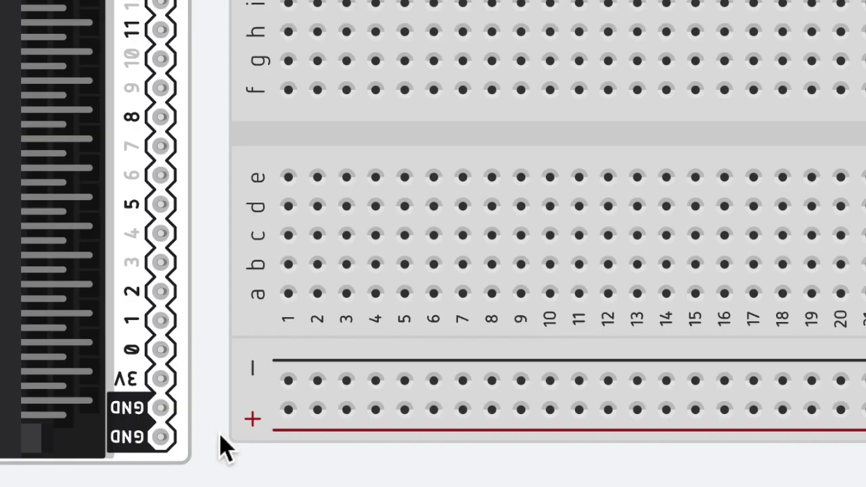
Wire the breakout's bottom GND pin to the − rail and colour the wire black
left_click(168, 441)
left_click(241, 399)
left_click_drag(246, 400, 291, 389)
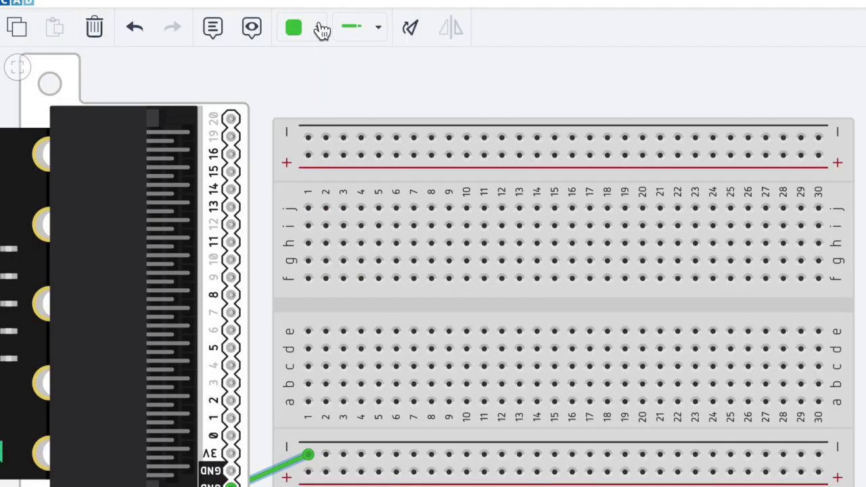
left_click(320, 31)
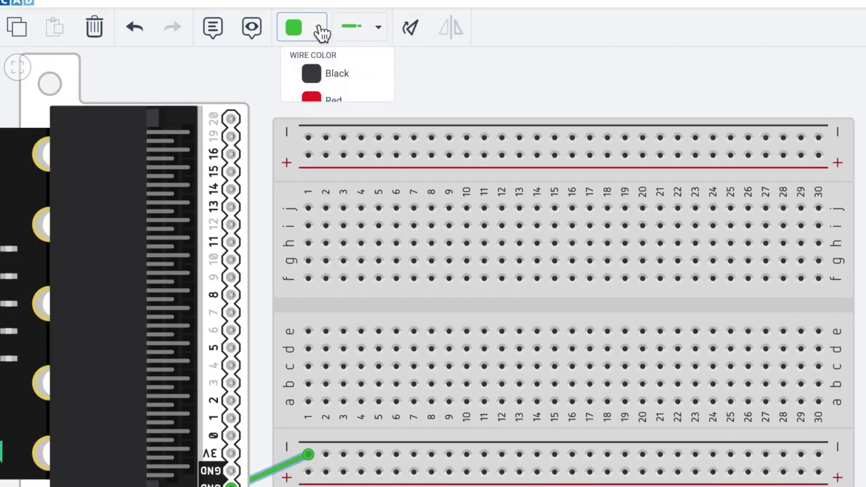
left_click(318, 78)
Wire the breakout's 3V pin to the breadboard's + rail
left_click(467, 72)
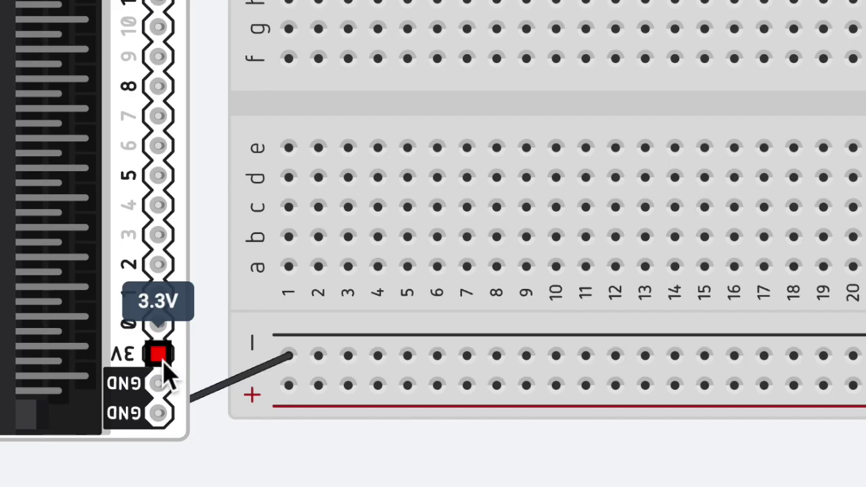
left_click_drag(159, 354, 289, 387)
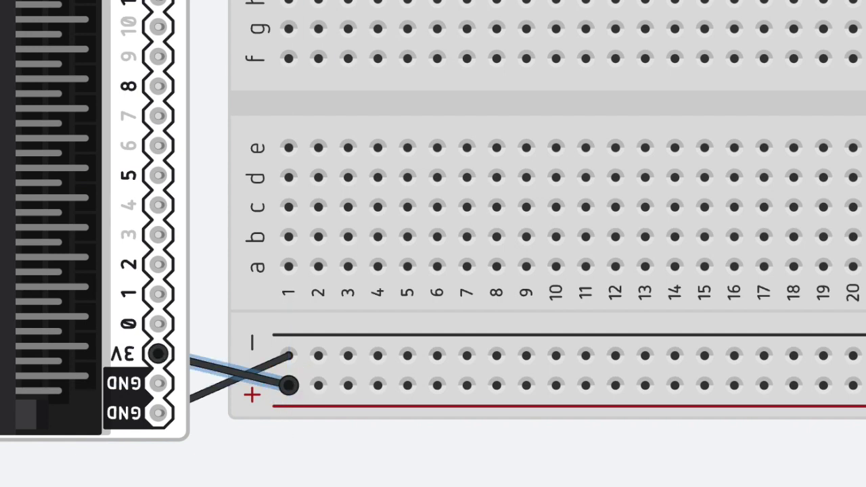
left_click(316, 28)
Make the 3V wire red and plug the LED into holes j5 and j6
left_click(332, 112)
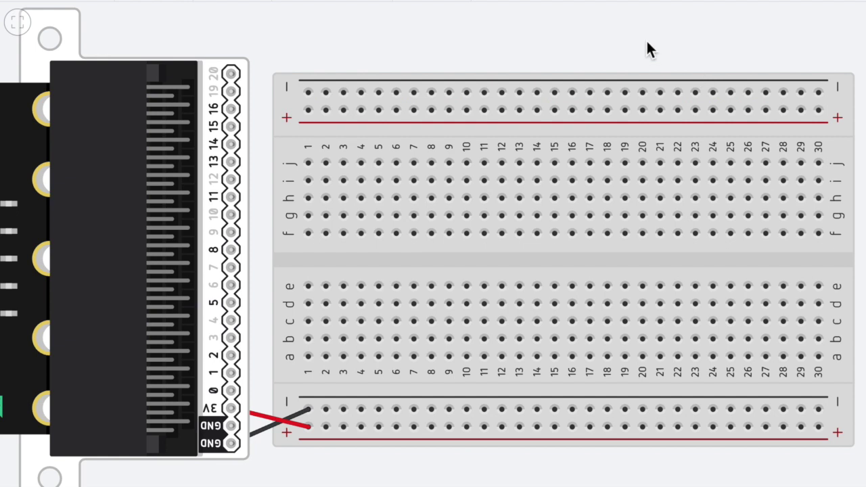
scroll(647, 42, "up", 5)
scroll(646, 42, "down", 5)
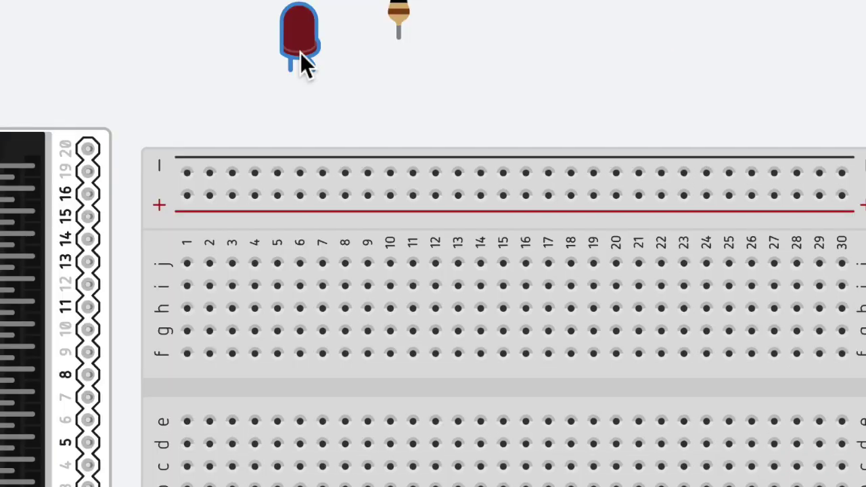
left_click_drag(300, 52, 289, 242)
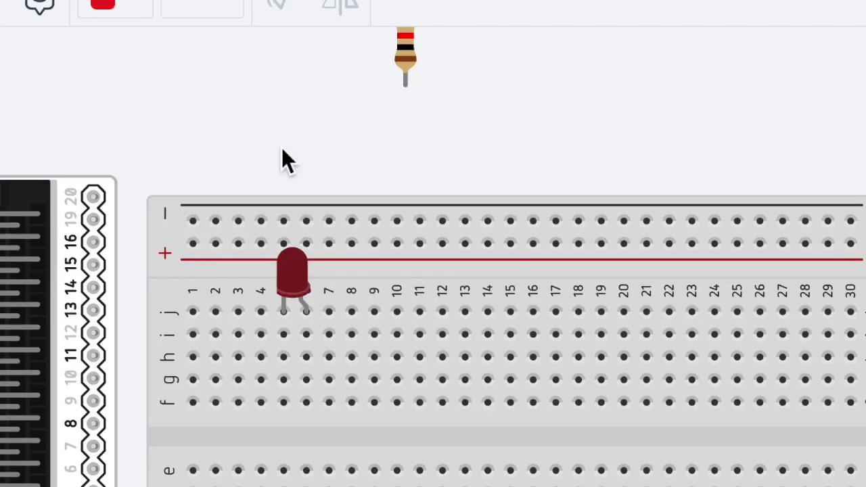
Seat the resistor in column 5 across the breadboard's centre gap
left_click(410, 68)
left_click_drag(409, 68, 298, 379)
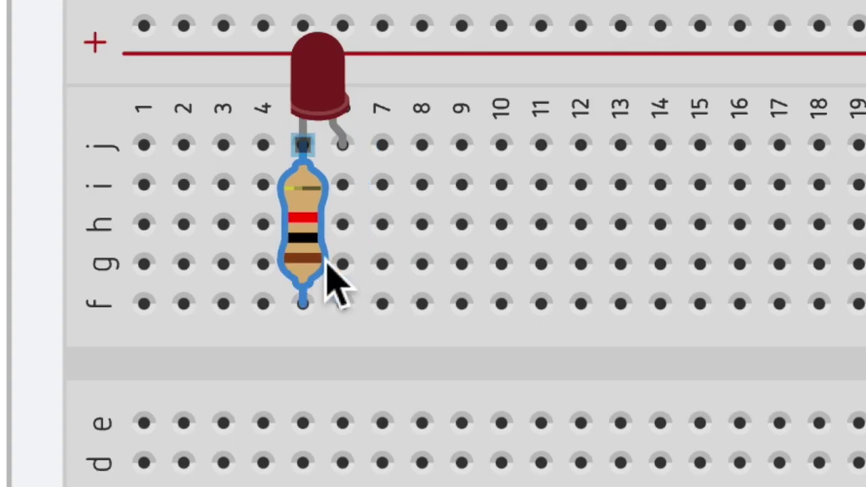
left_click_drag(324, 304, 319, 399)
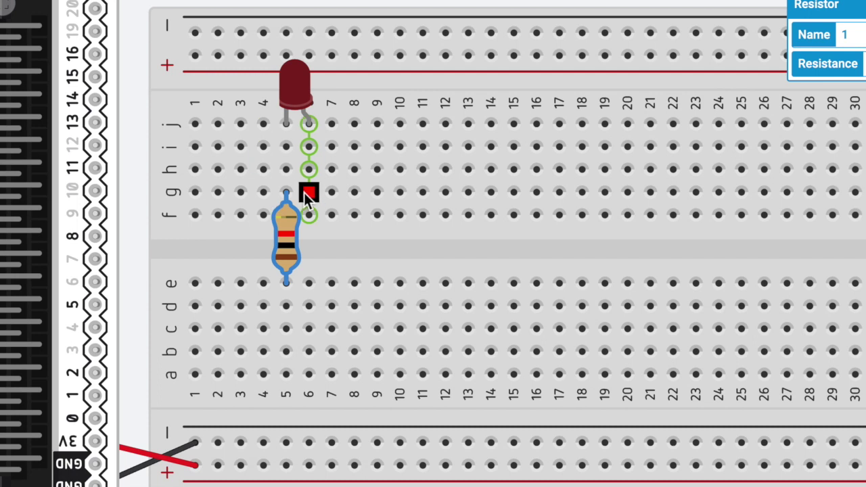
left_click(125, 393)
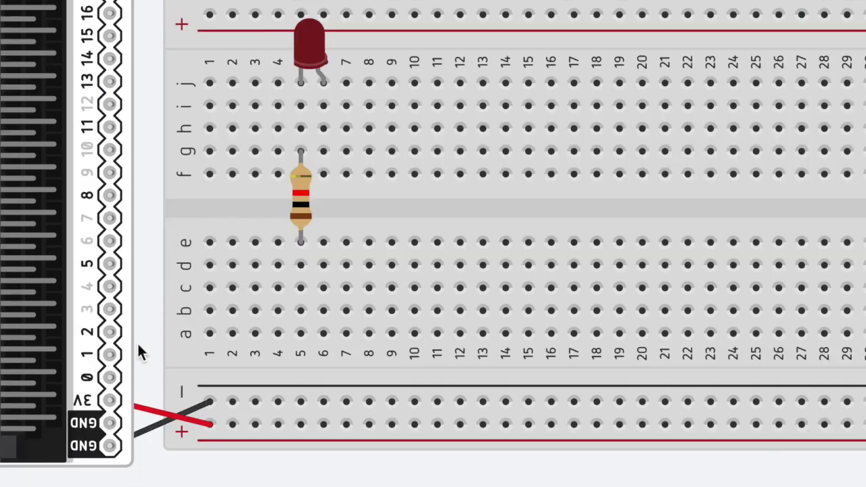
left_click(113, 380)
Wire pin 0 to hole f1 and run a wire from hole i6 to i1
key("Escape")
left_click(112, 380)
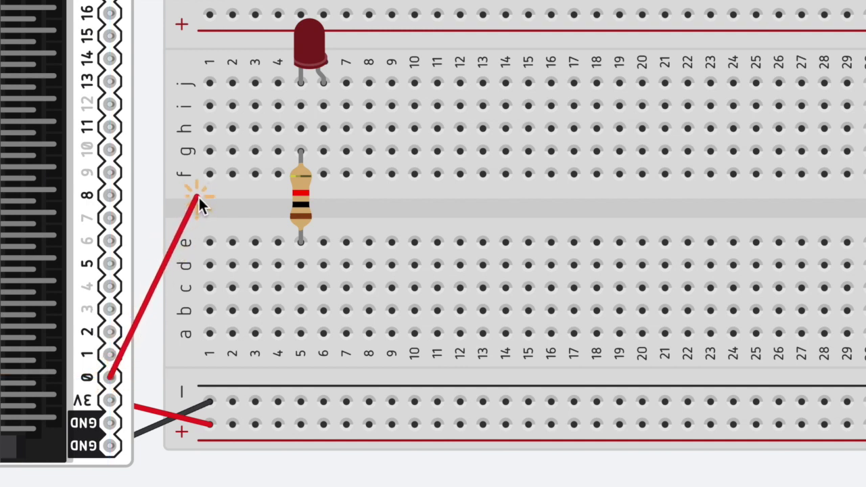
left_click(210, 178)
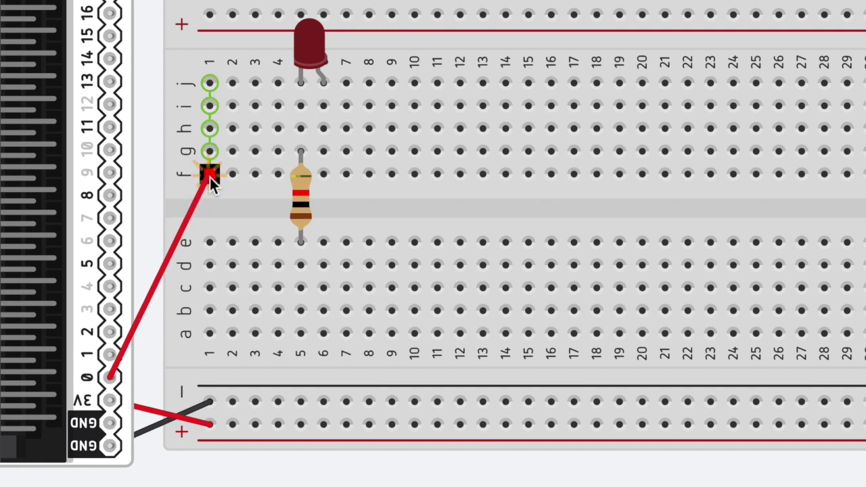
left_click_drag(211, 180, 211, 180)
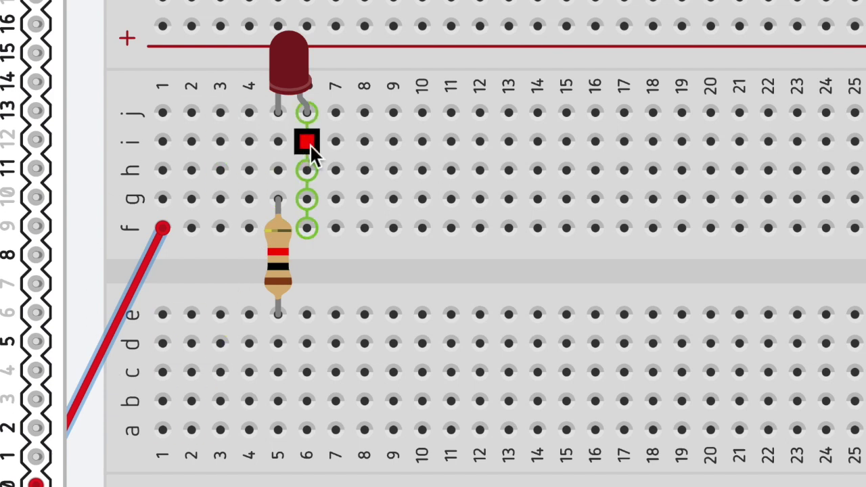
left_click_drag(310, 145, 172, 144)
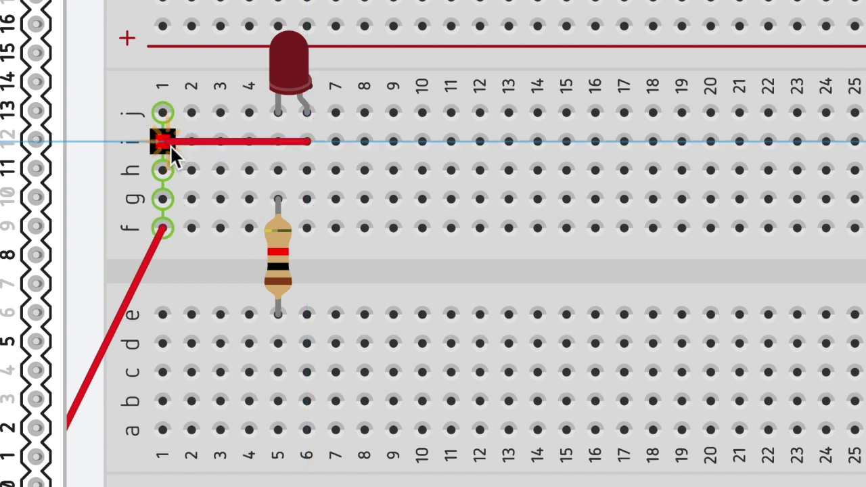
left_click_drag(168, 147, 169, 145)
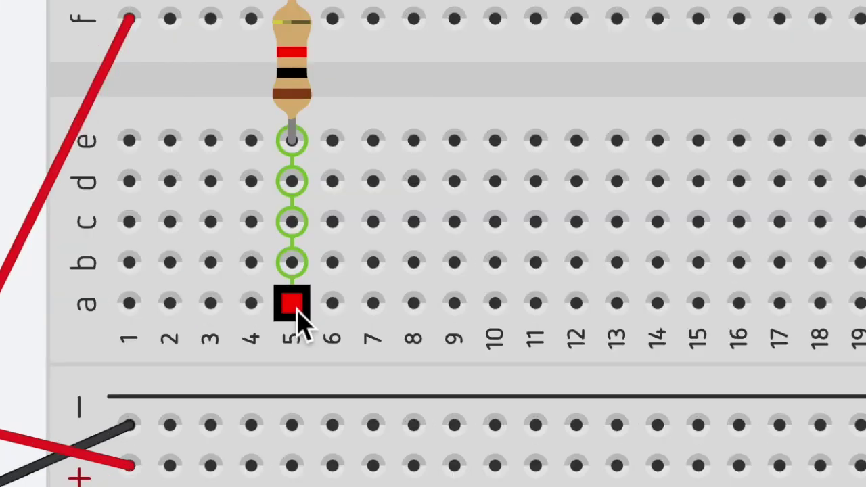
Connect hole a5 to the negative rail with a black wire
left_click(297, 316)
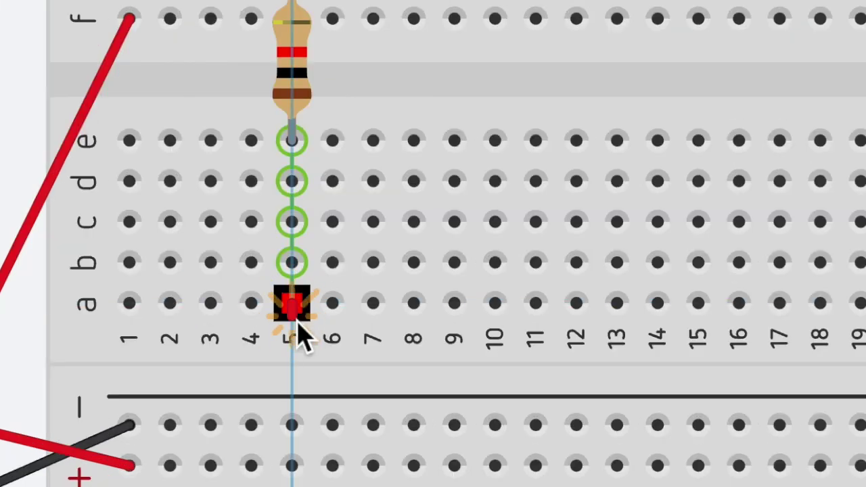
left_click_drag(297, 324, 292, 425)
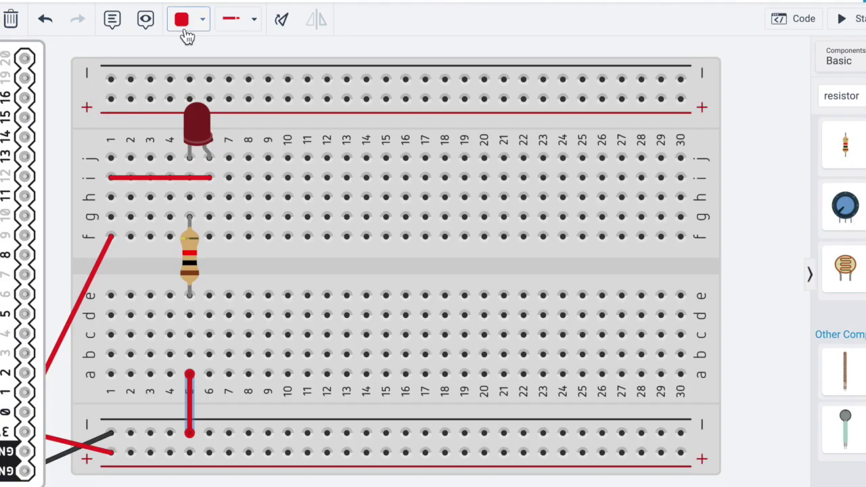
left_click(187, 27)
left_click(212, 61)
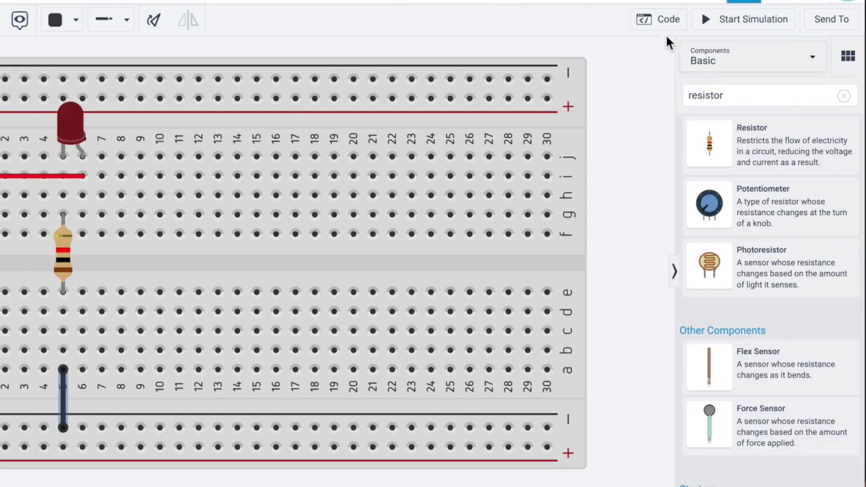
In the block code editor, set the on start show icon to the diagonal icon
left_click(668, 26)
left_click_drag(668, 251, 672, 109)
left_click(720, 152)
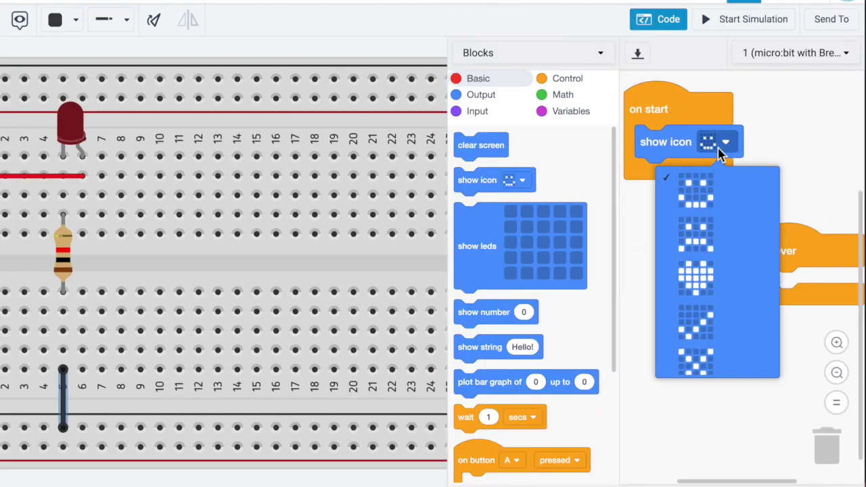
scroll(699, 291, "down", 1)
left_click(700, 300)
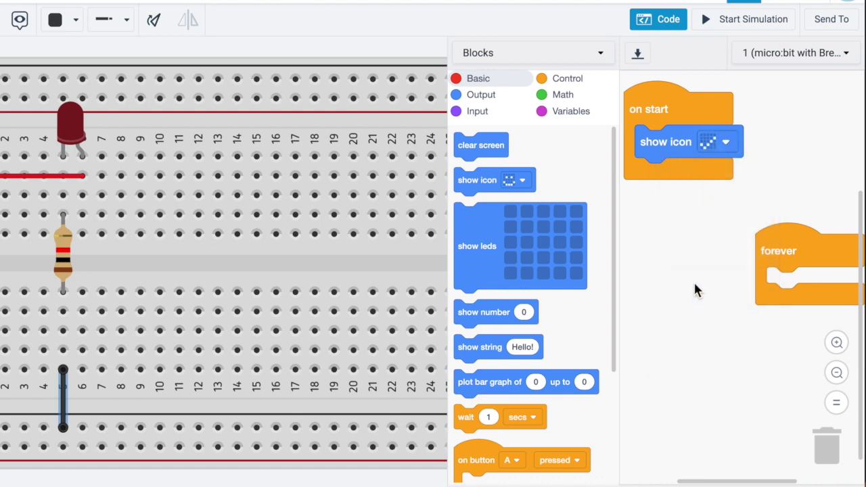
Add a forever loop containing a 'digital write pin P0 to HIGH' block
left_click_drag(780, 249, 679, 218)
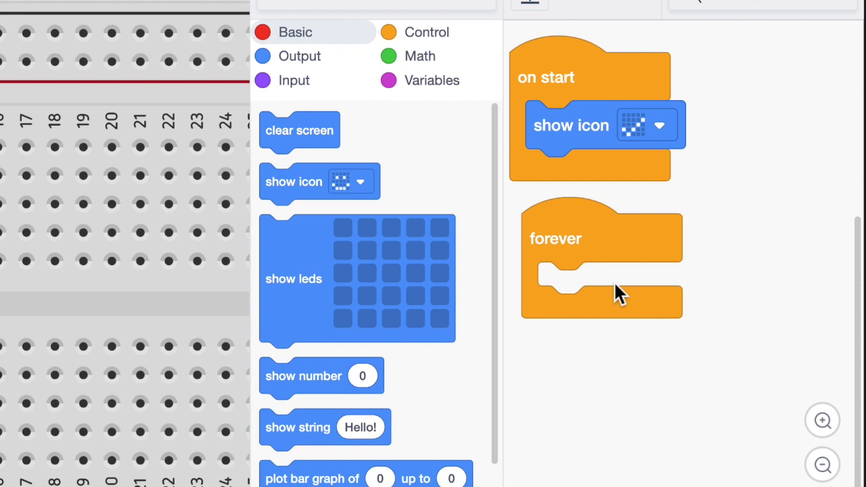
left_click(308, 65)
scroll(362, 284, "down", 3)
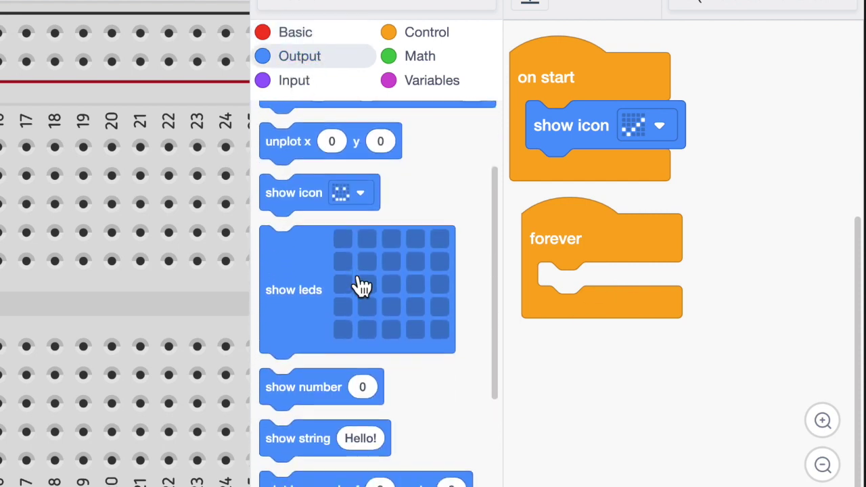
scroll(362, 285, "down", 5)
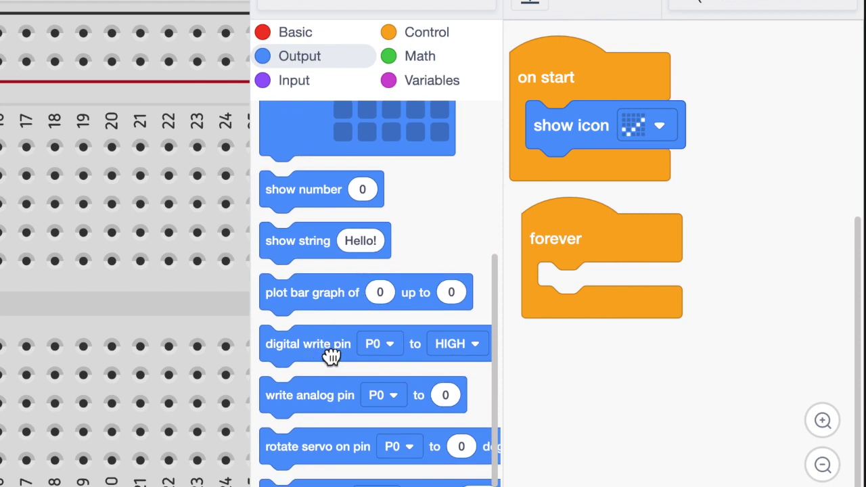
left_click_drag(331, 356, 599, 293)
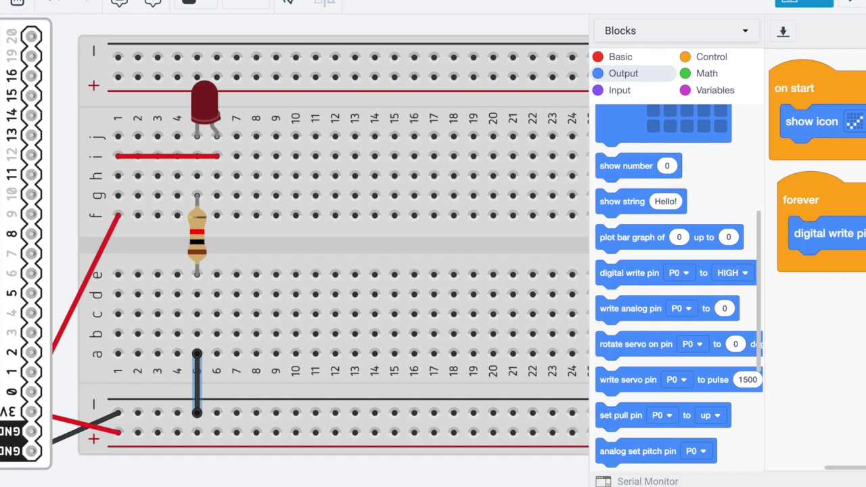
left_click(747, 237)
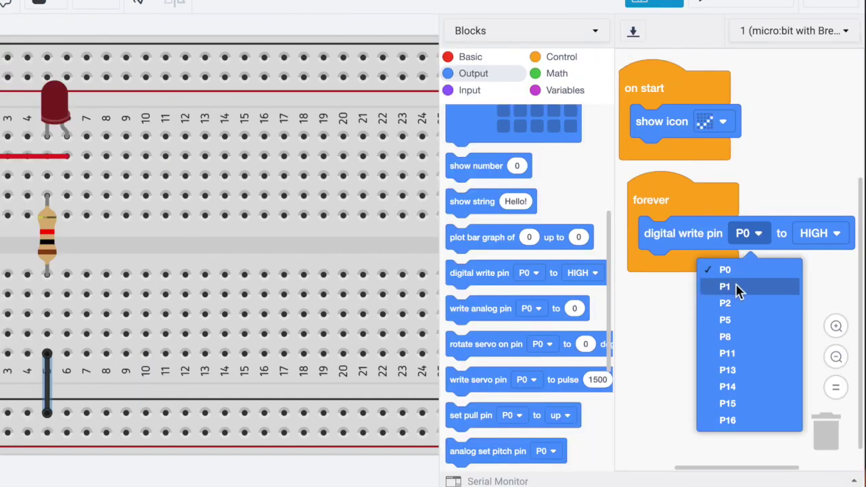
left_click(748, 234)
left_click(675, 301)
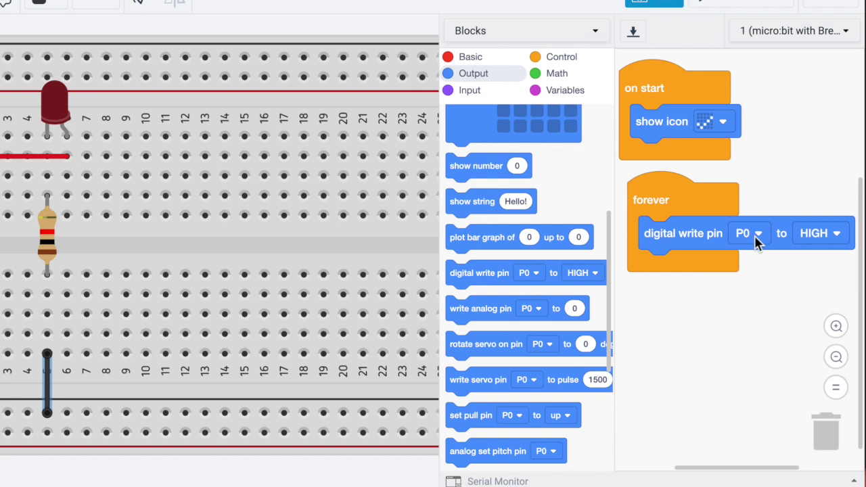
Attach the f1 wire to micro:bit pin 0 and add a second write setting P0 LOW
left_click(114, 244)
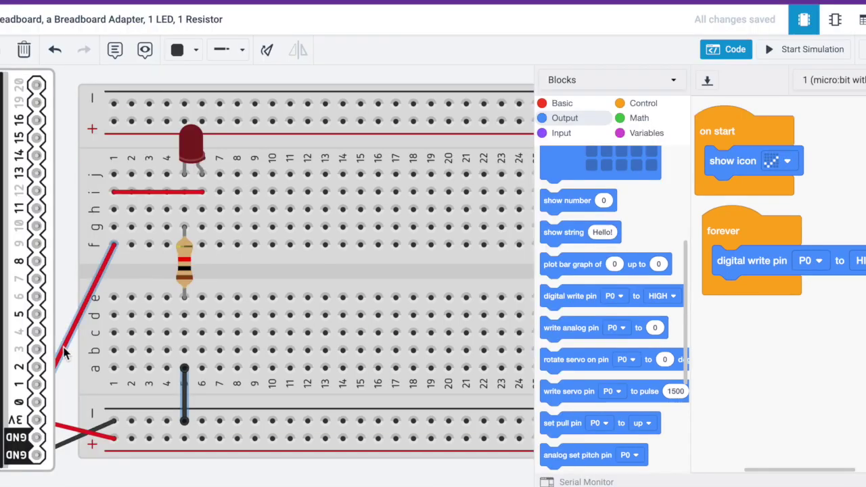
left_click(36, 402)
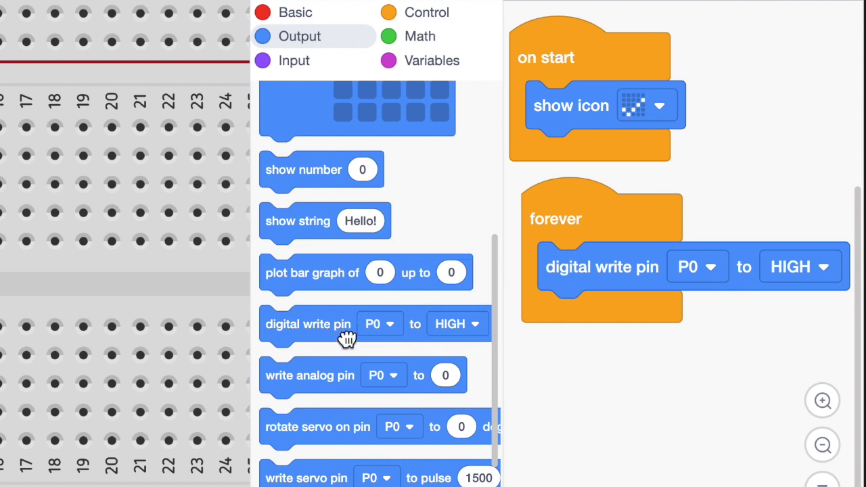
left_click_drag(348, 338, 601, 325)
left_click(820, 317)
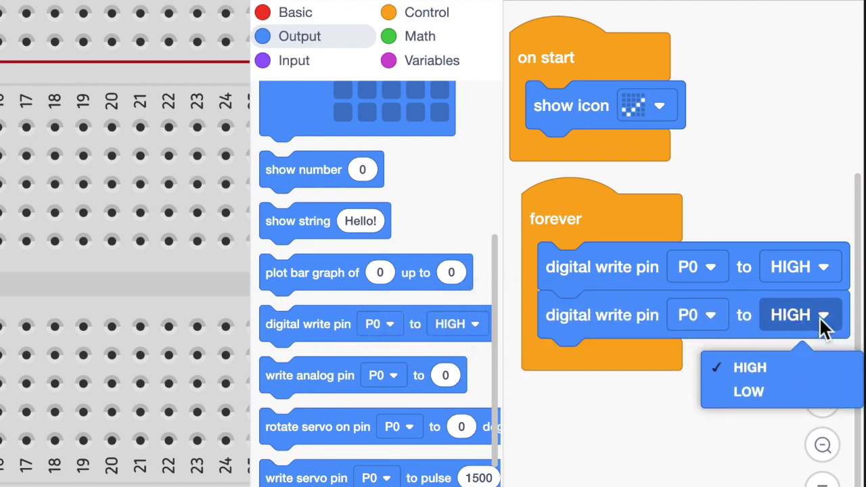
left_click(774, 392)
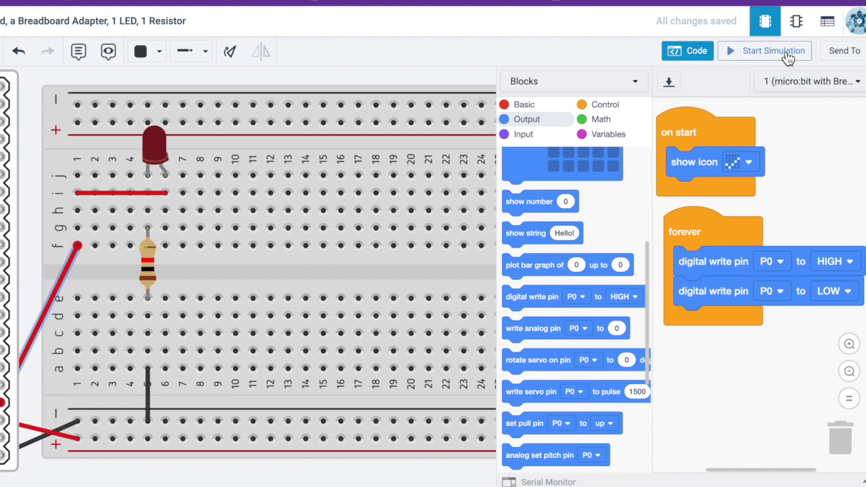
Test-run the simulation, then add a 2-second wait after the HIGH write
left_click(791, 54)
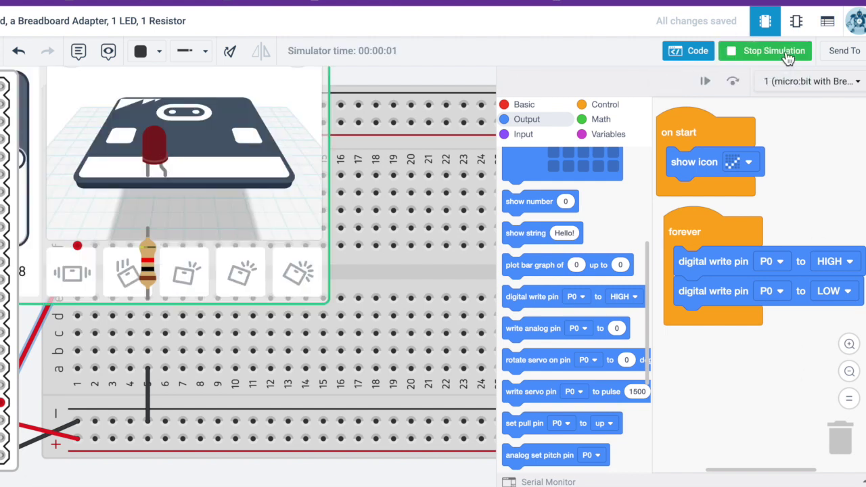
left_click(787, 54)
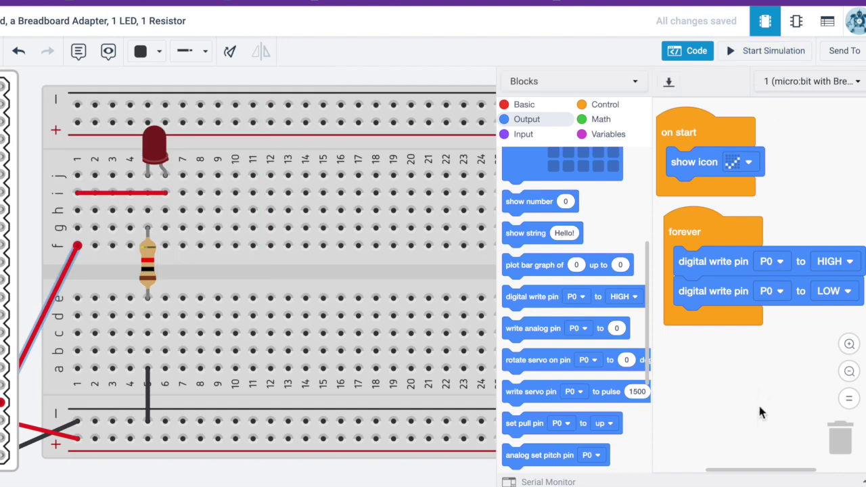
scroll(567, 381, "up", 5)
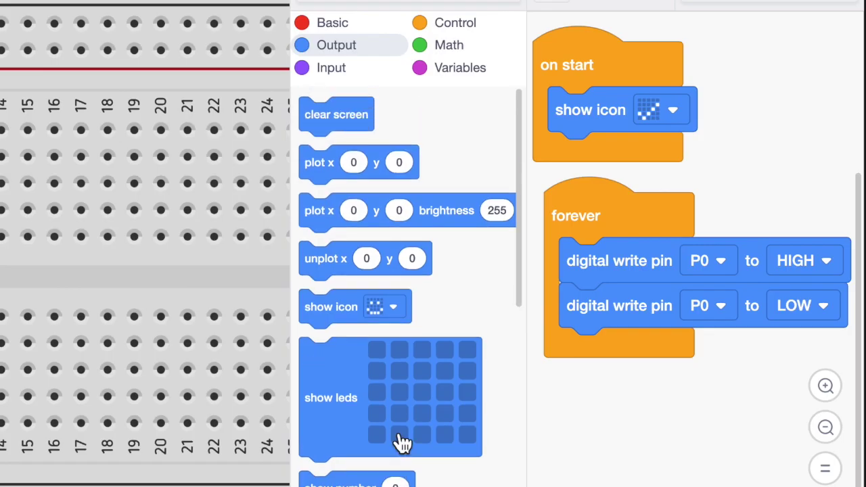
left_click(527, 108)
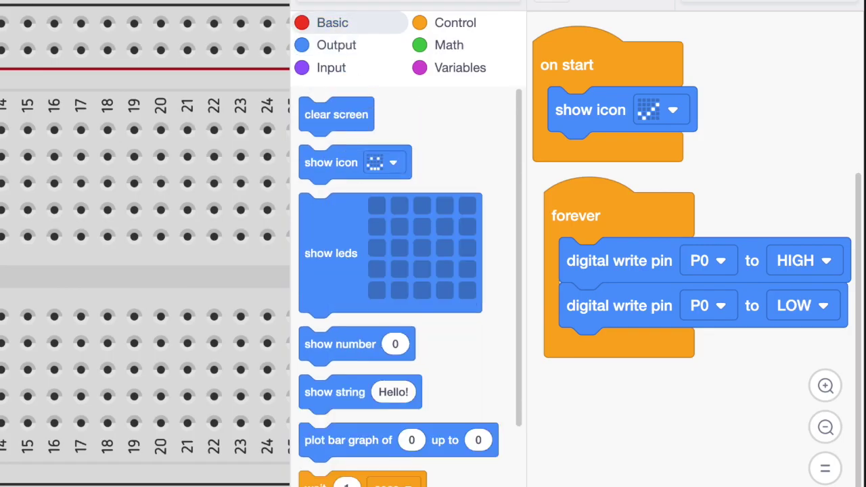
left_click_drag(328, 481, 632, 316)
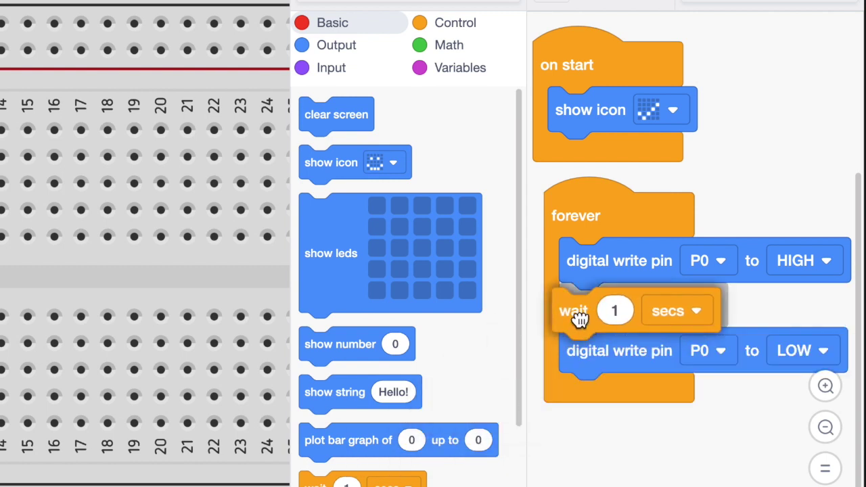
left_click(623, 306)
type("2")
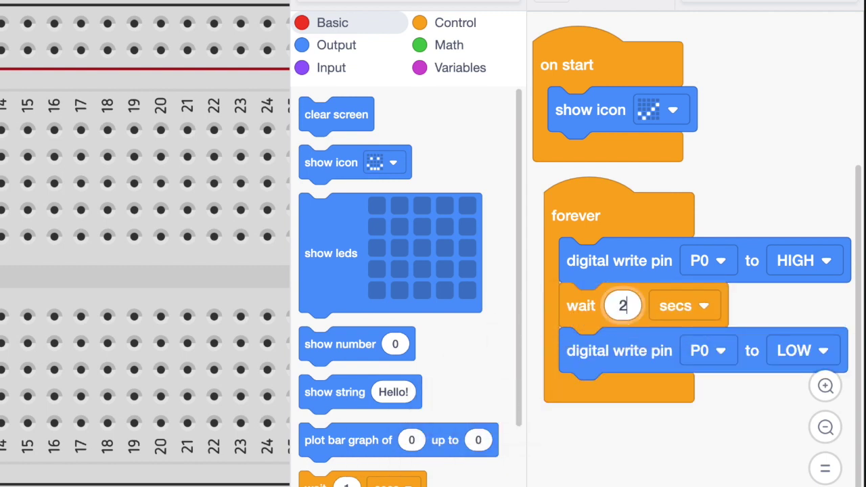
Add a 2-second wait after the LOW write and run the simulation again
left_click_drag(331, 483, 602, 404)
left_click(624, 397)
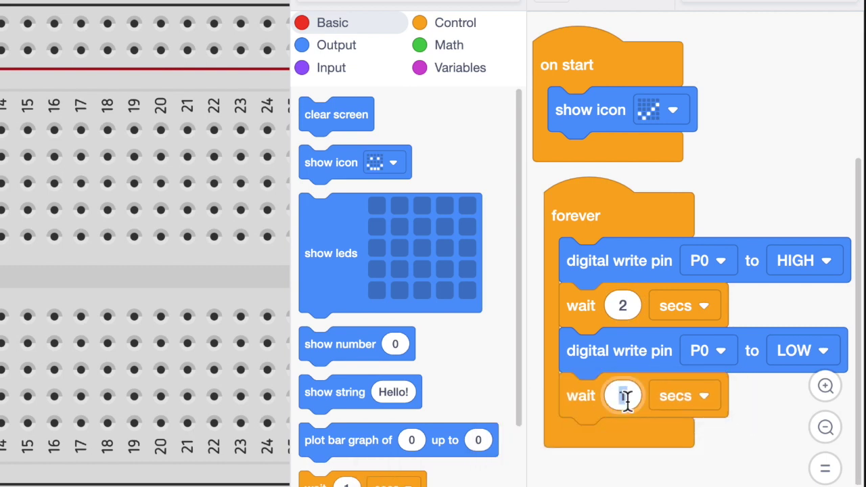
type("2")
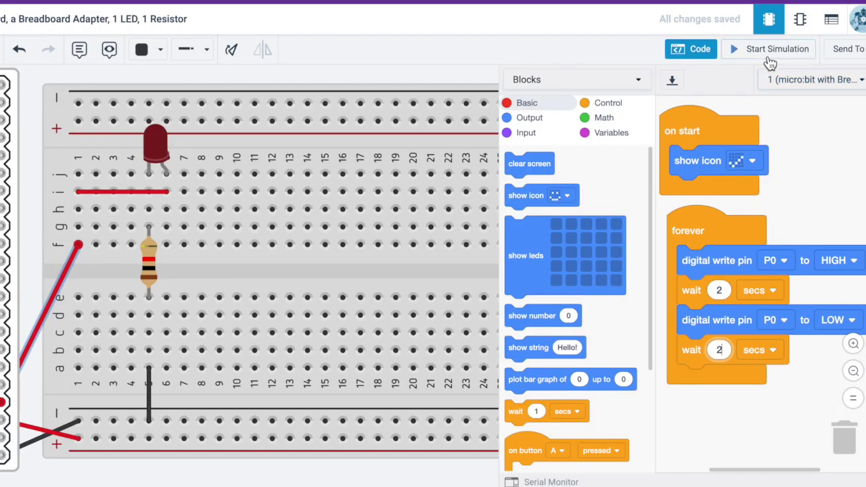
left_click(770, 54)
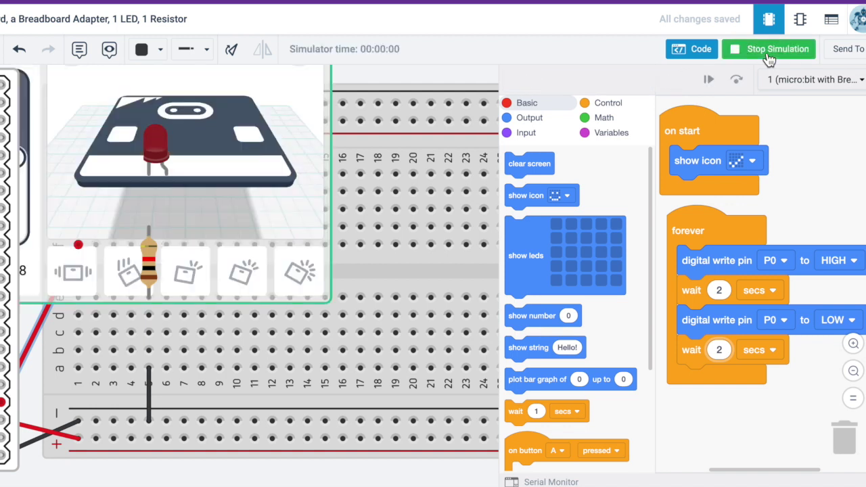